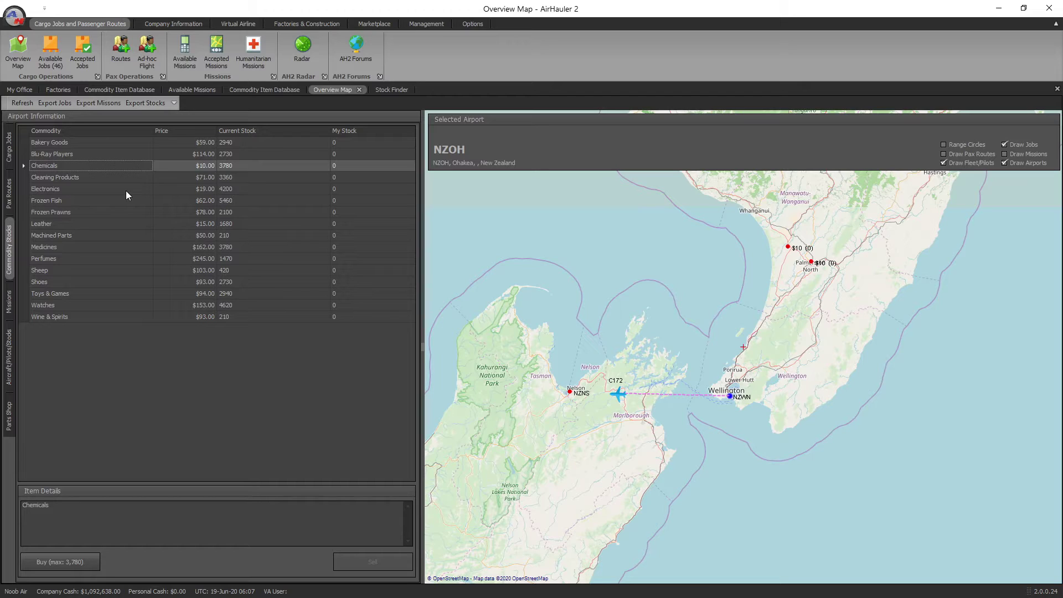
{"action": "left_click", "coordinate": [690, 221]}
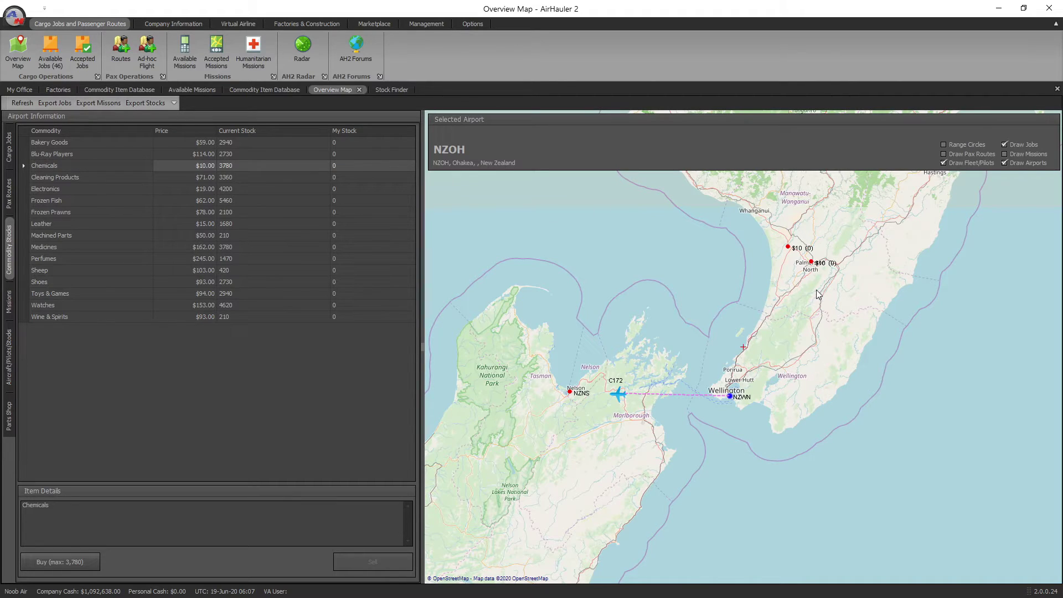
Start a new factory at base NZWN and name it "Wellington Factor"
{"action": "mouse_move", "coordinate": [788, 249]}
{"action": "left_click", "coordinate": [58, 89]}
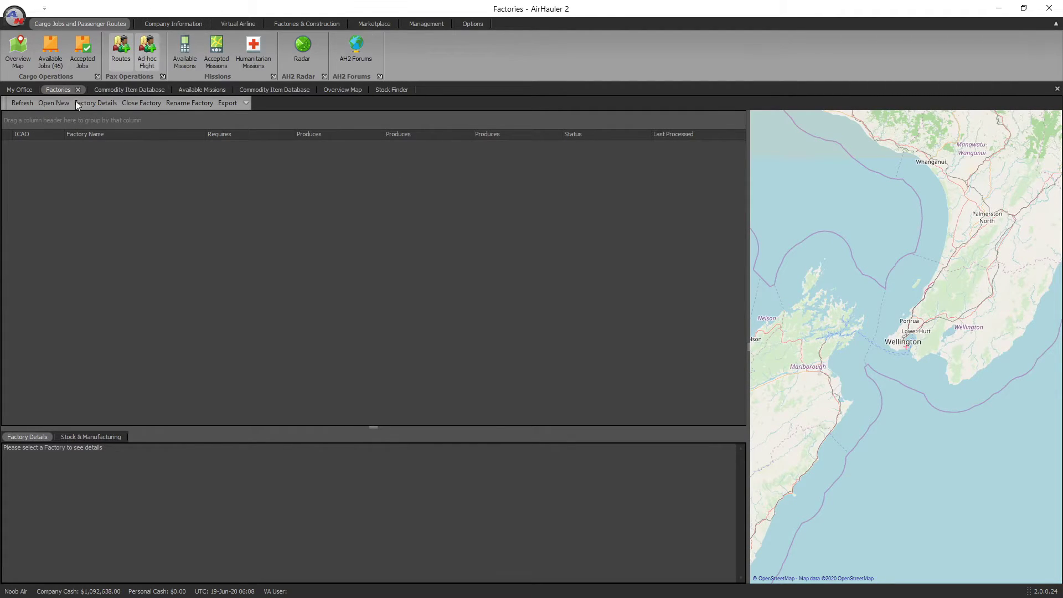
{"action": "left_click", "coordinate": [54, 103]}
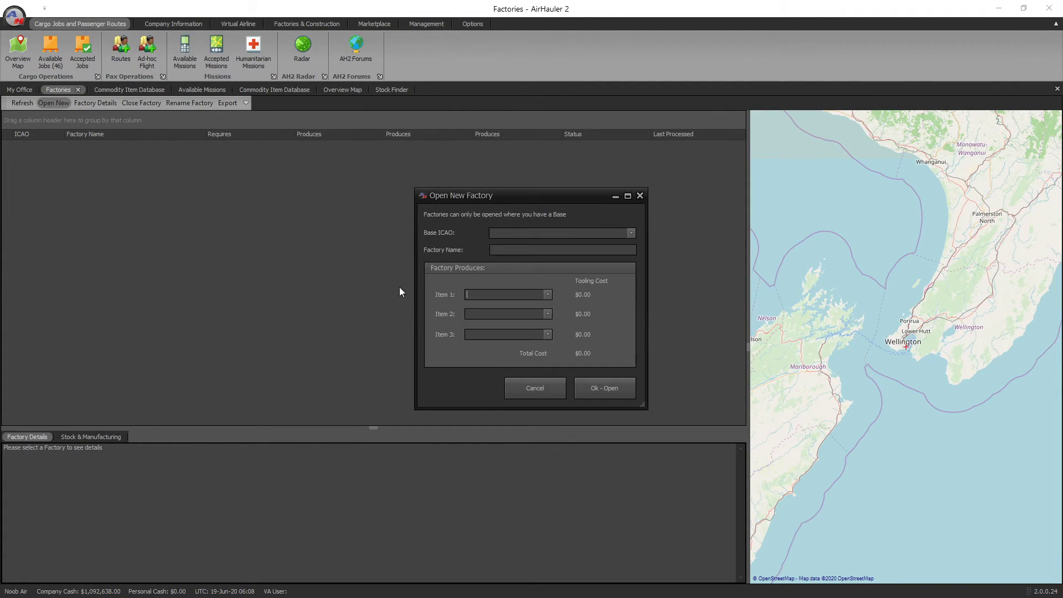
{"action": "left_click", "coordinate": [632, 234]}
{"action": "left_click", "coordinate": [504, 243]}
{"action": "left_click", "coordinate": [500, 249]}
{"action": "type", "text": "Wellington Factor"}
Choose Cosmetics as item 1 and Designer Clothing as item 2 for production, and open the factory
{"action": "left_click", "coordinate": [547, 296]}
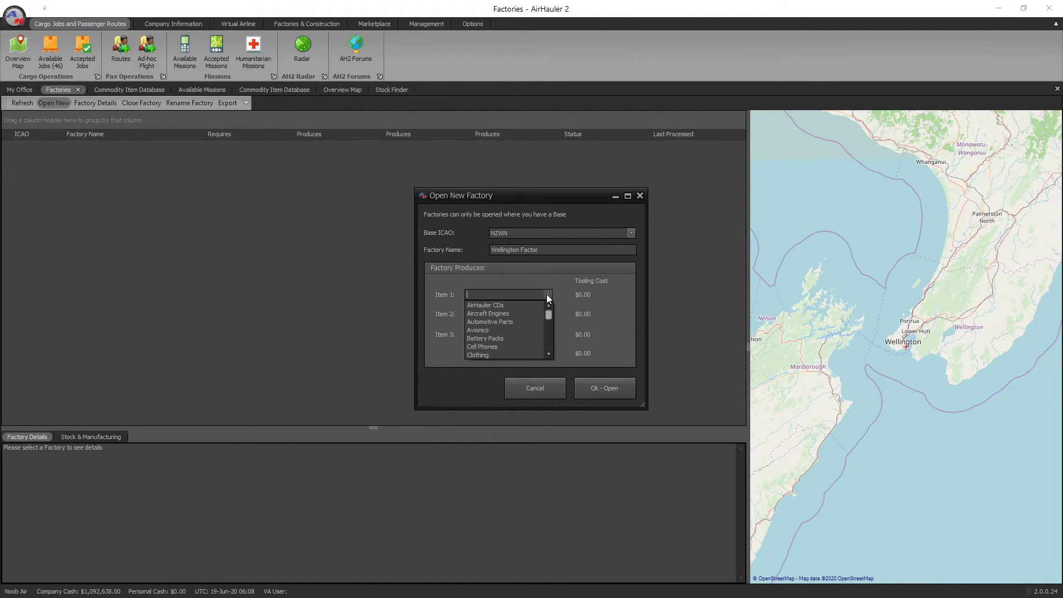
{"action": "left_click_drag", "start_coordinate": [548, 315], "coordinate": [547, 320]}
{"action": "left_click", "coordinate": [490, 348]}
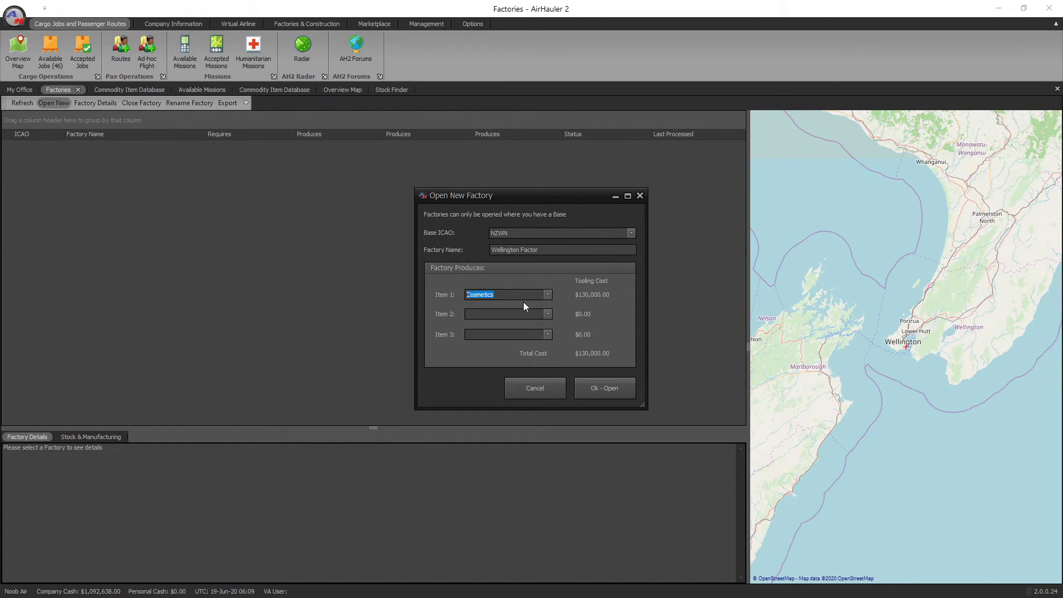
{"action": "left_click", "coordinate": [550, 314]}
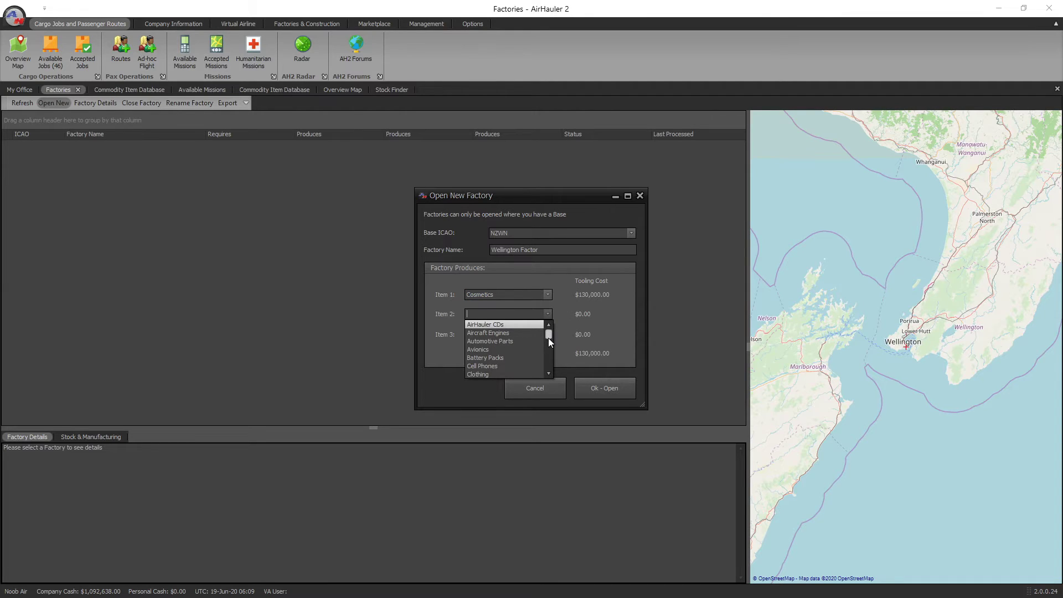
{"action": "left_click_drag", "start_coordinate": [549, 340], "coordinate": [548, 348]}
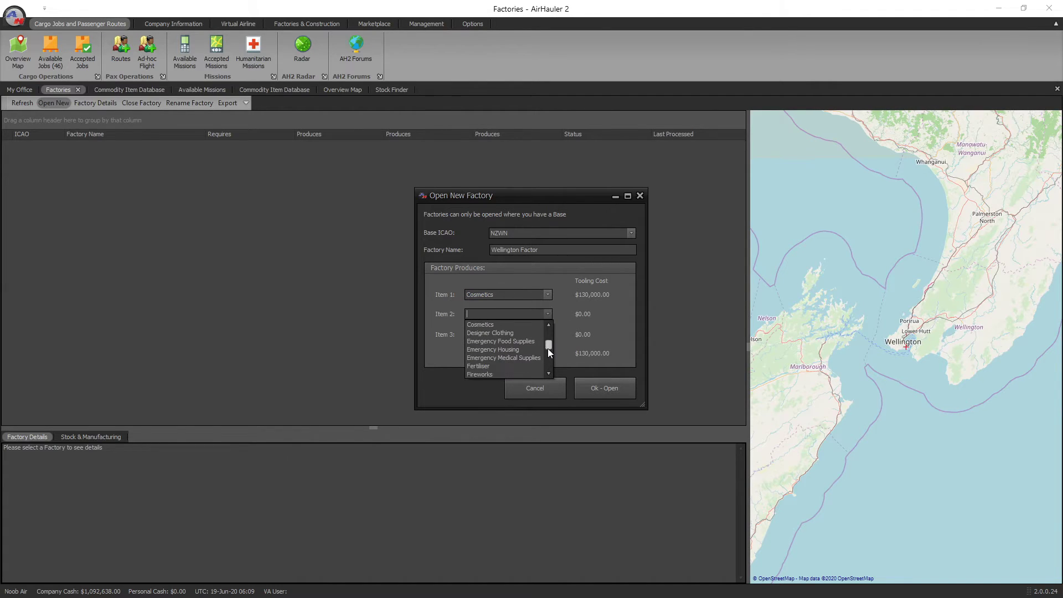
{"action": "left_click", "coordinate": [505, 333]}
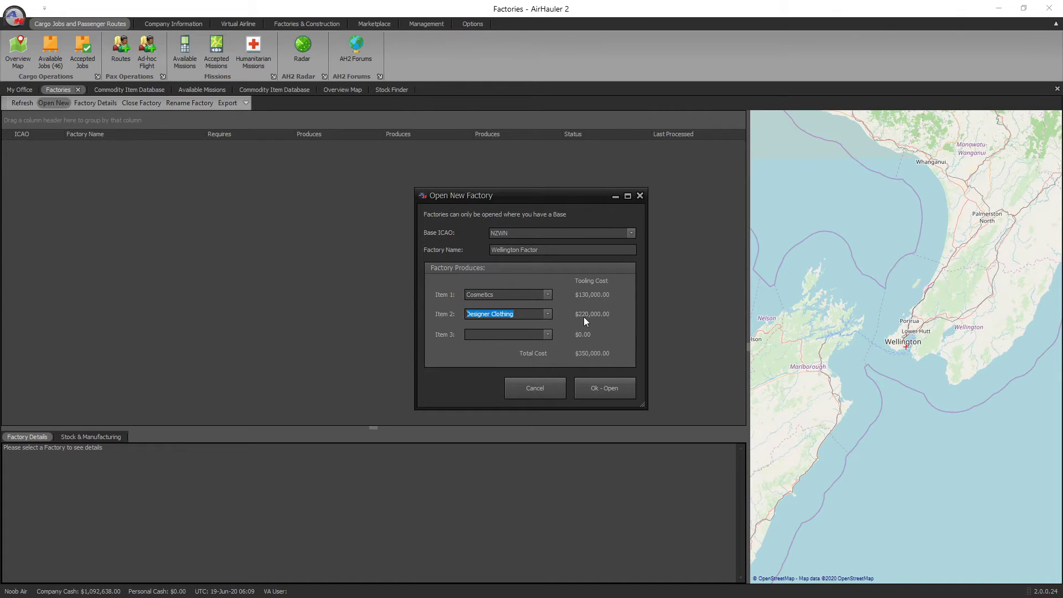
{"action": "left_click", "coordinate": [615, 387]}
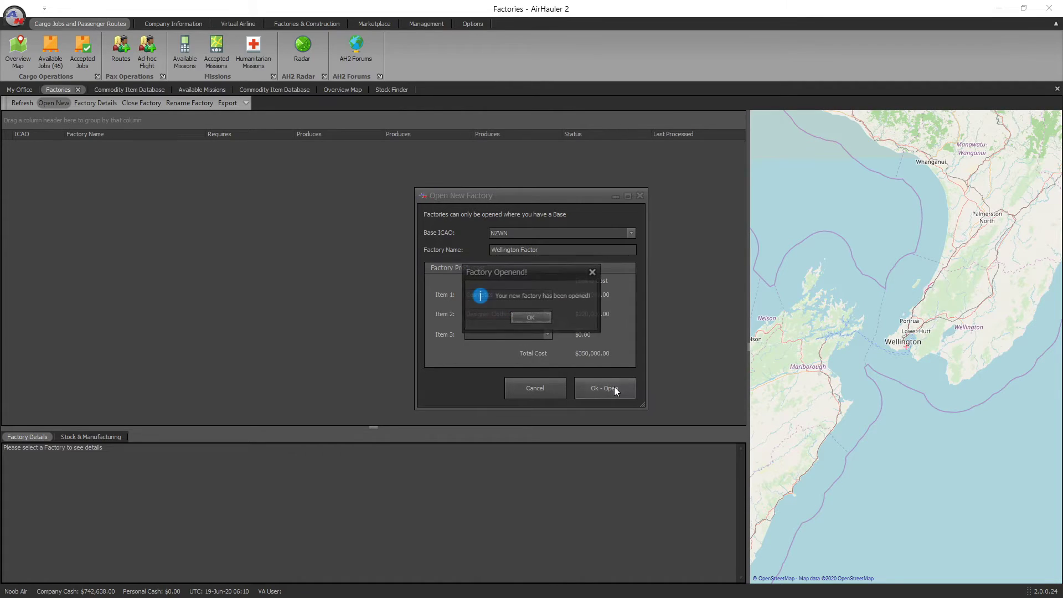
{"action": "left_click", "coordinate": [530, 318]}
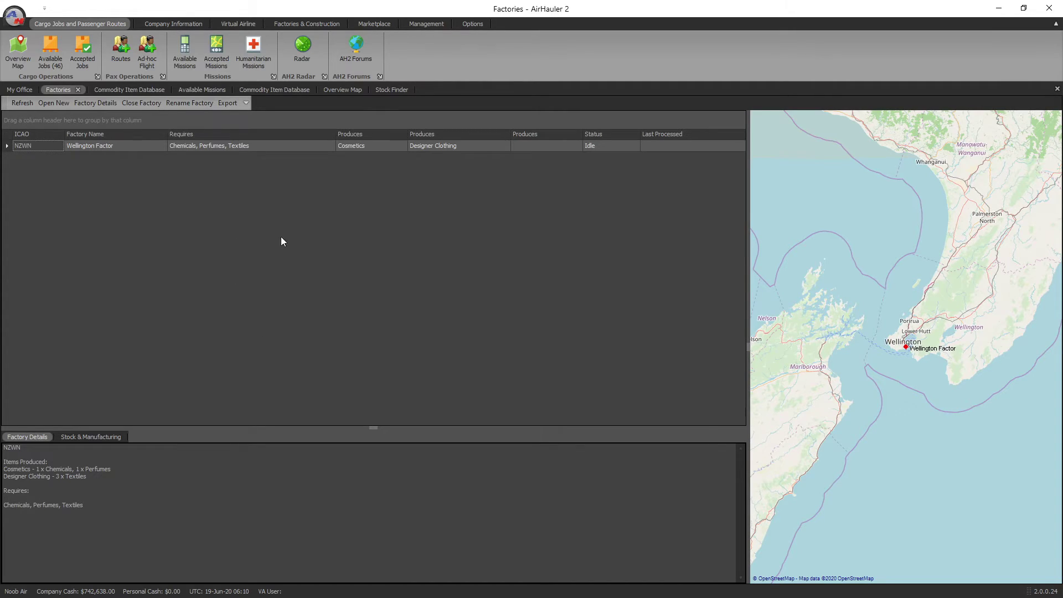
Examine the new Wellington factory's stock and manufacturing details and its commodity transfer dialog
{"action": "left_click", "coordinate": [96, 149]}
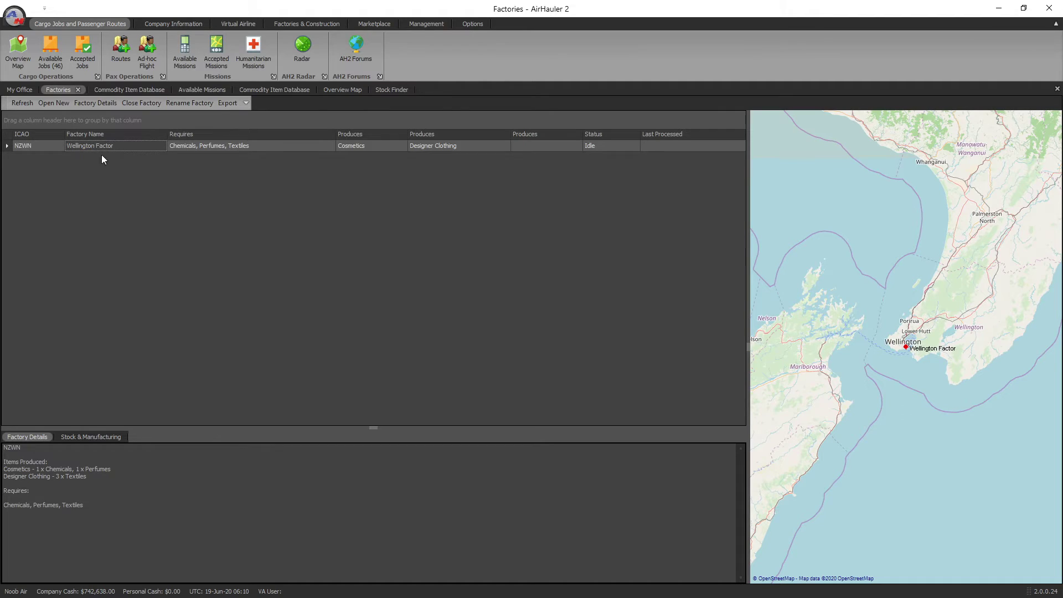
{"action": "left_click", "coordinate": [92, 438]}
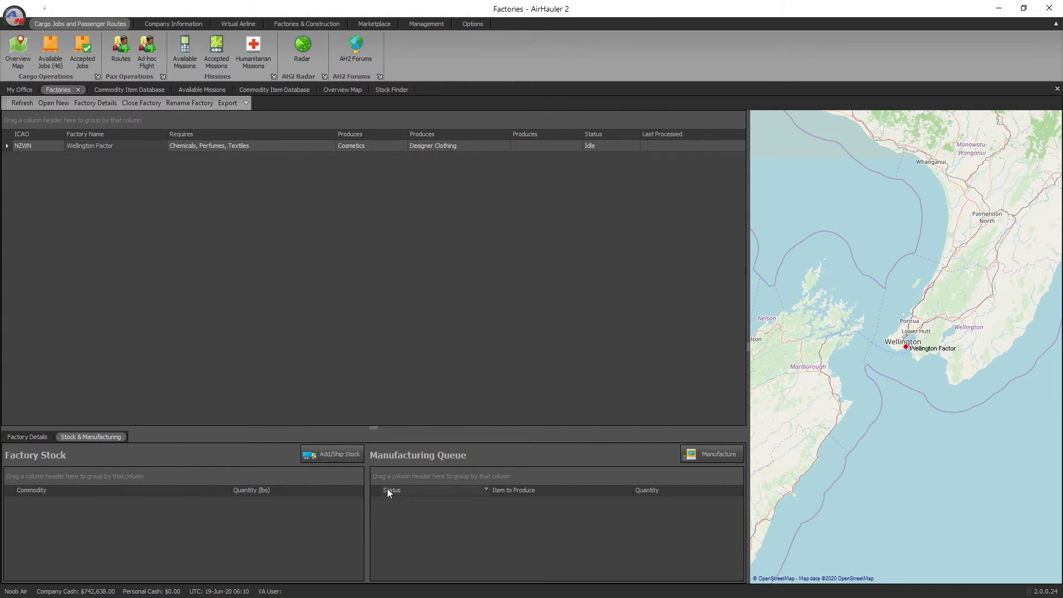
{"action": "left_click", "coordinate": [334, 454]}
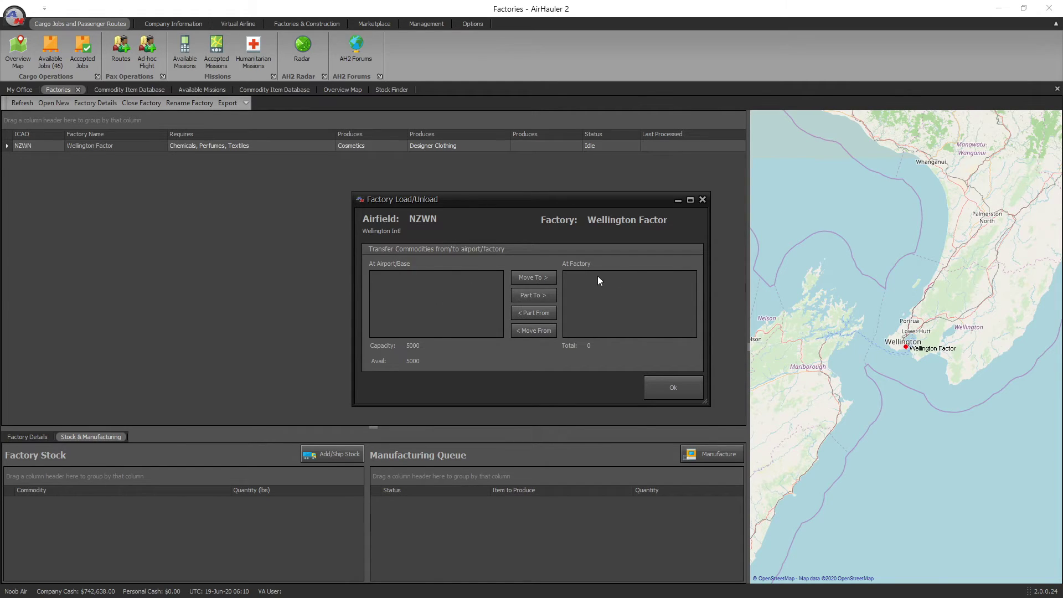
{"action": "left_click", "coordinate": [703, 199]}
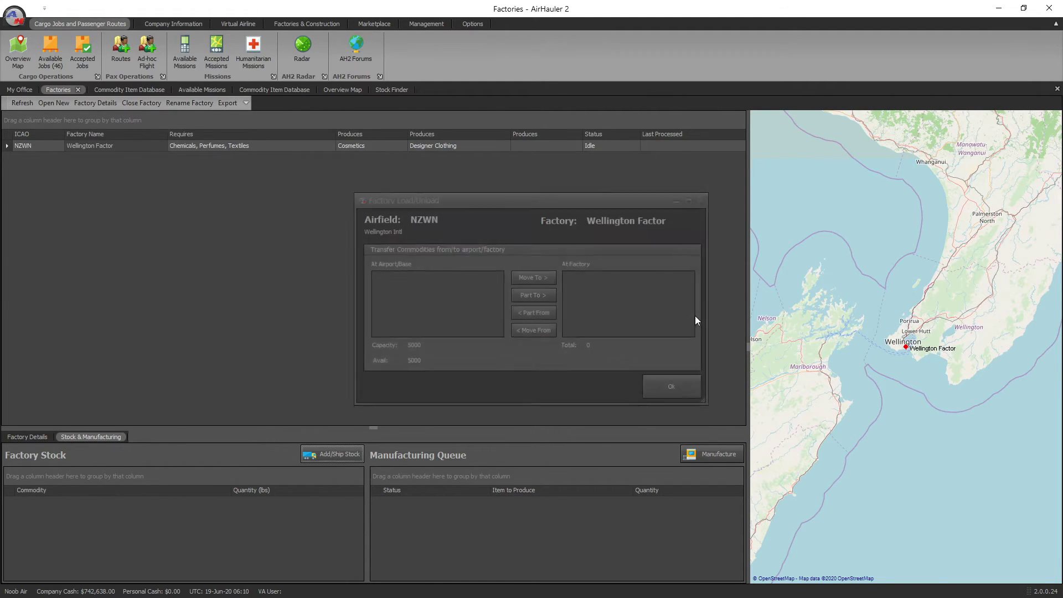
{"action": "left_click", "coordinate": [714, 453]}
{"action": "left_click", "coordinate": [611, 225]}
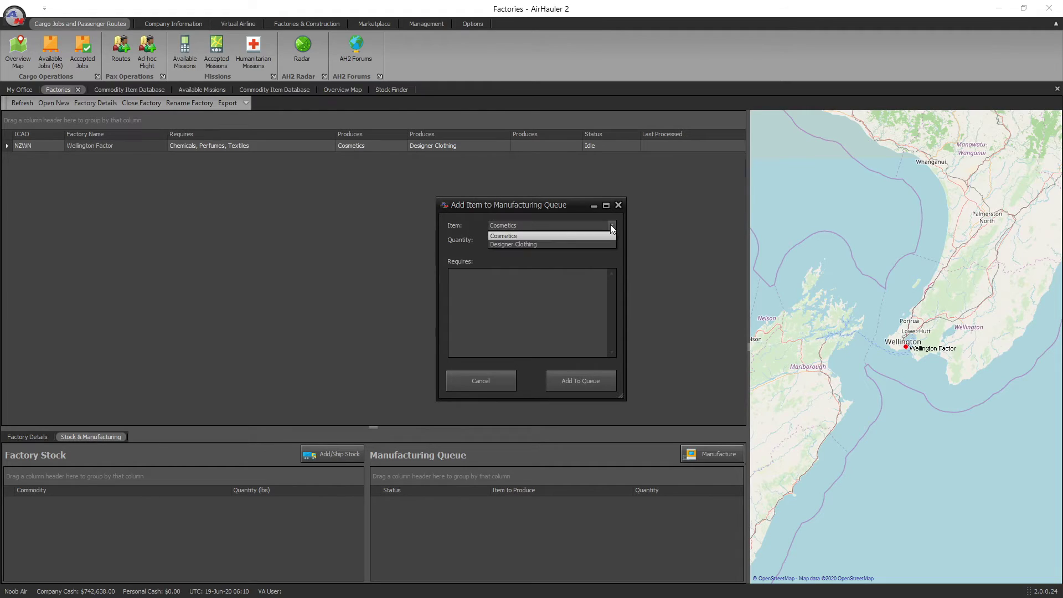
{"action": "left_click", "coordinate": [532, 244]}
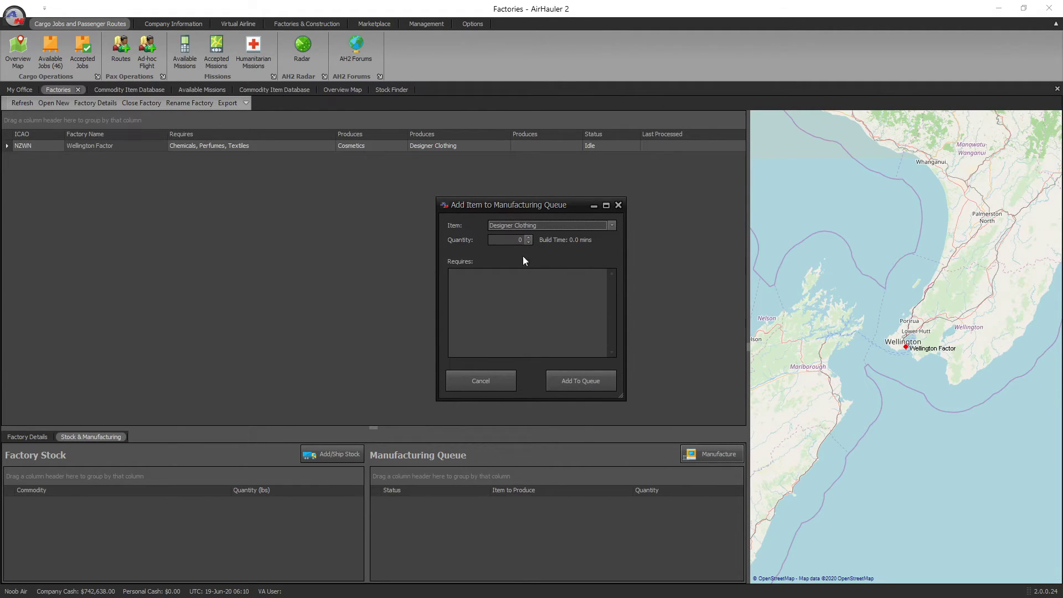
{"action": "left_click", "coordinate": [507, 240]}
{"action": "left_click", "coordinate": [619, 204]}
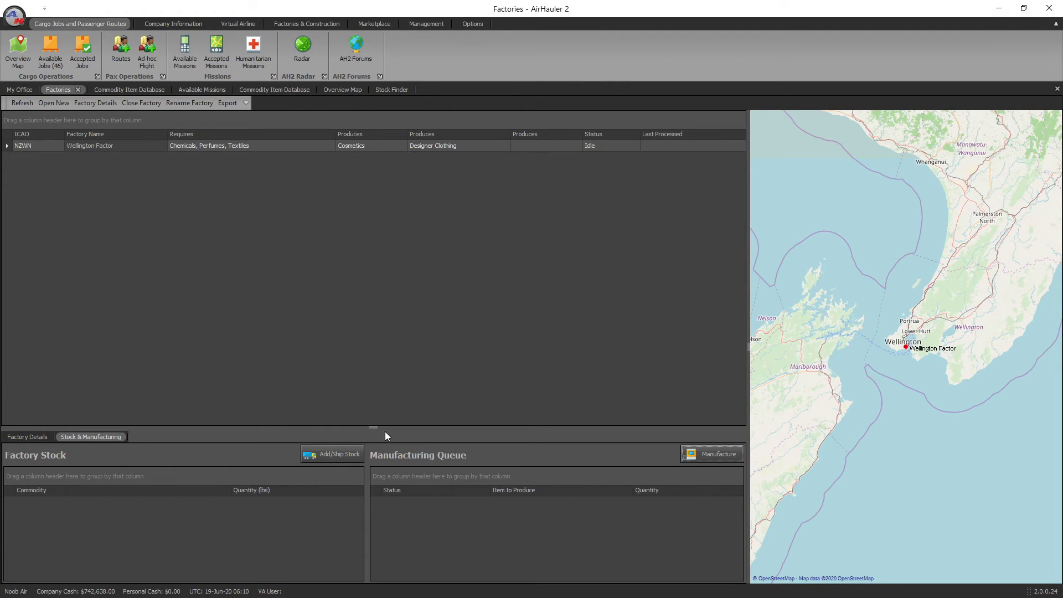
Buy 100 Textiles at Wellington airport (NZWN) for delivery to the base storage area
{"action": "left_click", "coordinate": [131, 90]}
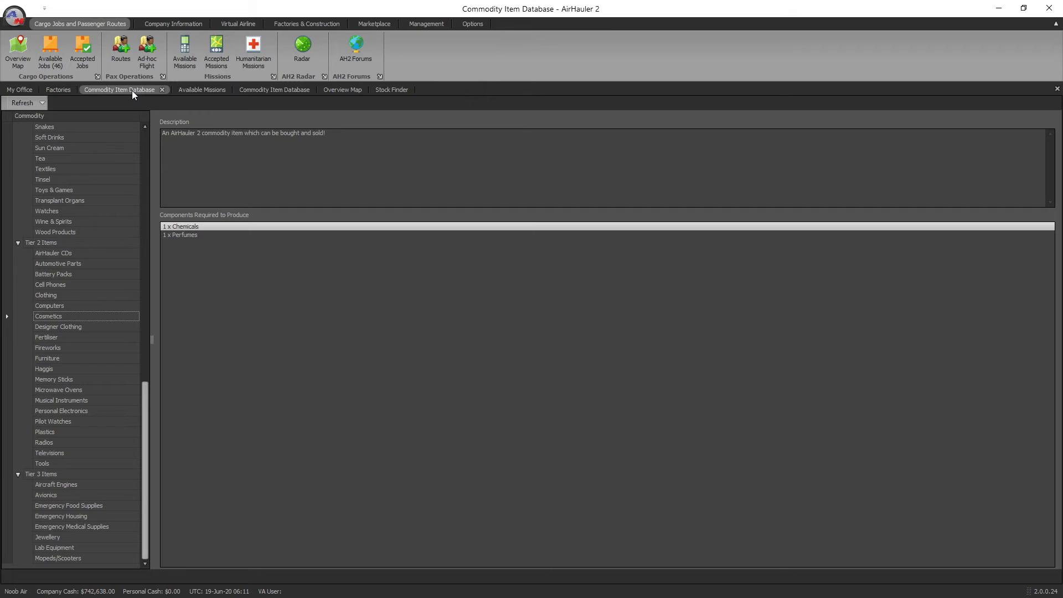
{"action": "left_click", "coordinate": [22, 58]}
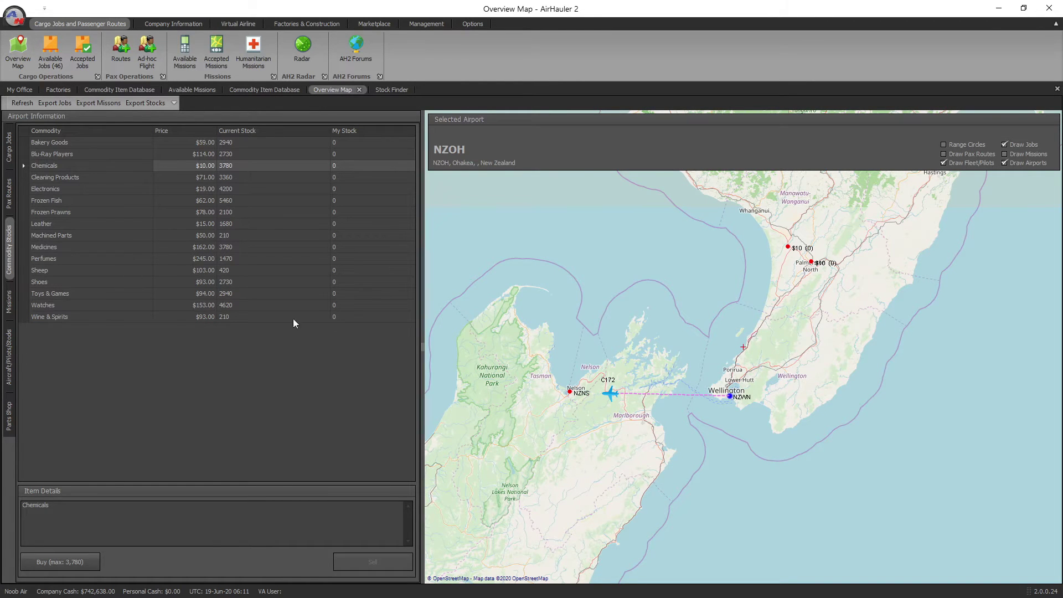
{"action": "left_click", "coordinate": [730, 398]}
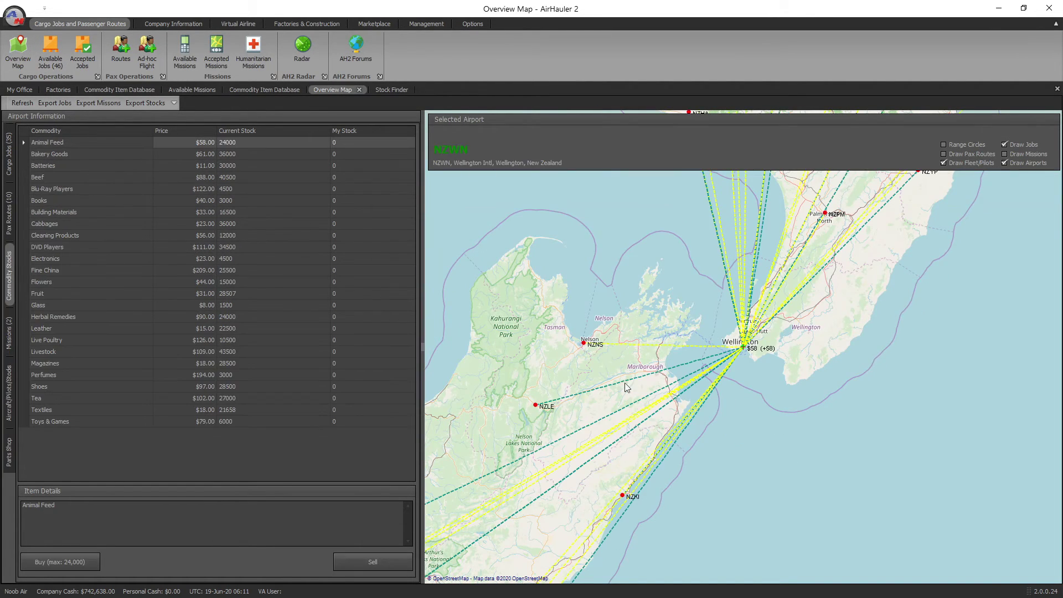
{"action": "left_click", "coordinate": [56, 410]}
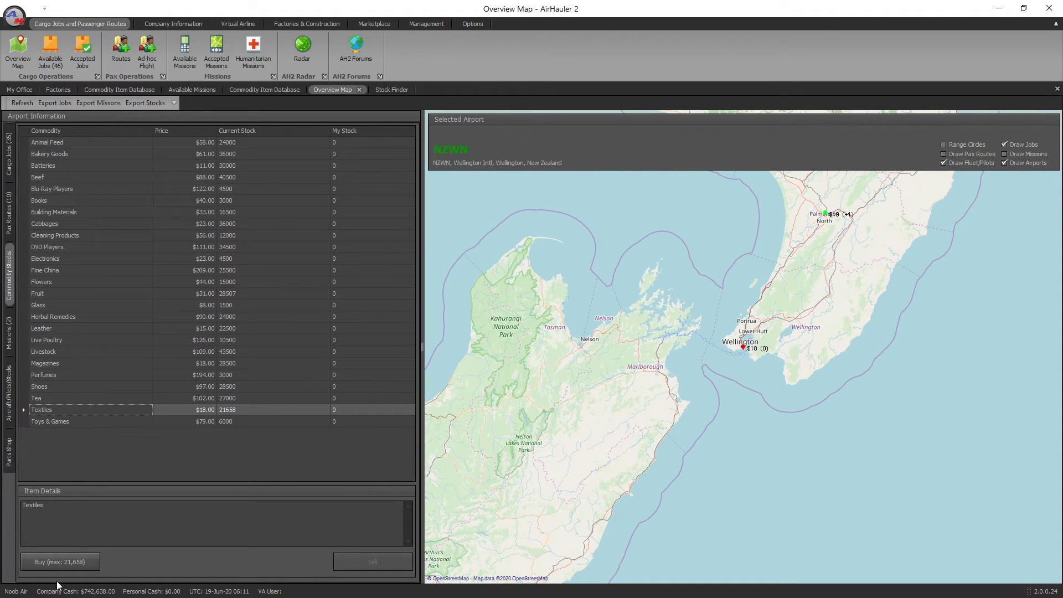
{"action": "left_click", "coordinate": [51, 564]}
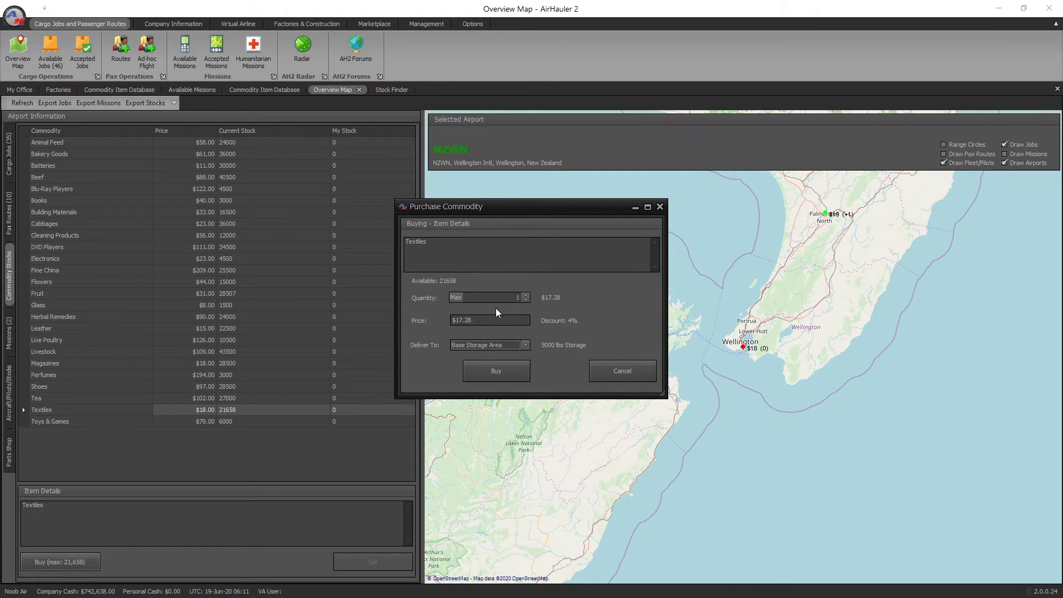
{"action": "left_click", "coordinate": [523, 298]}
{"action": "type", "text": "100."}
{"action": "left_click", "coordinate": [510, 375]}
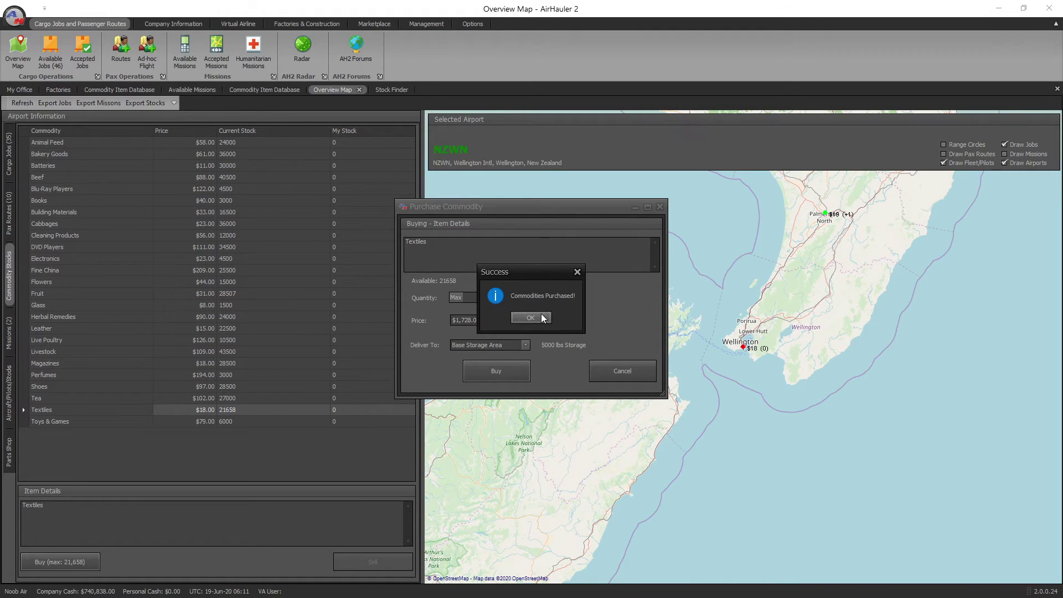
{"action": "left_click", "coordinate": [541, 318]}
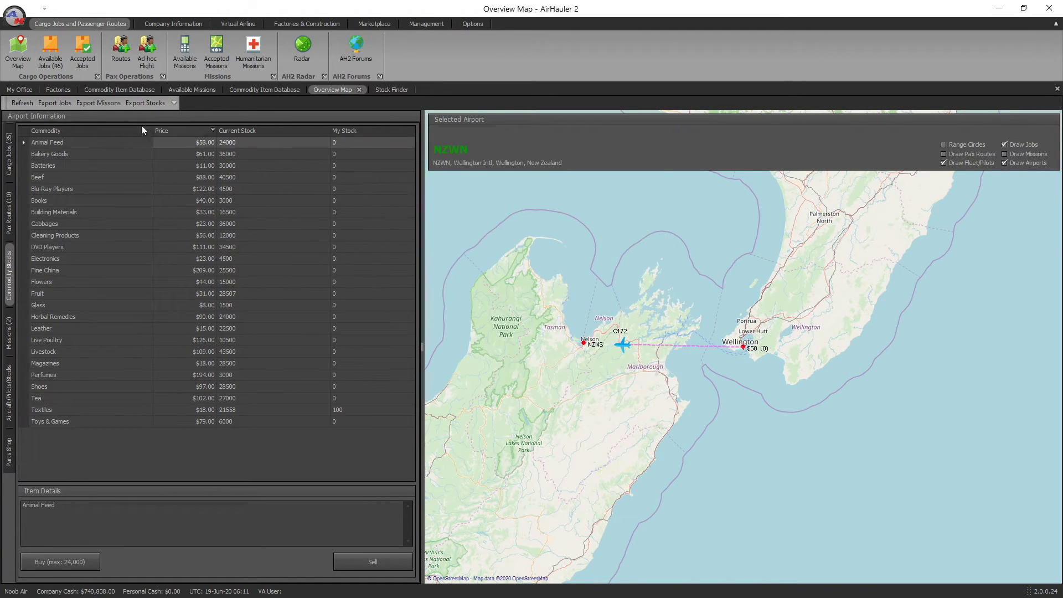
Check the commodity storage capacity in the NZWN base details
{"action": "left_click", "coordinate": [173, 24]}
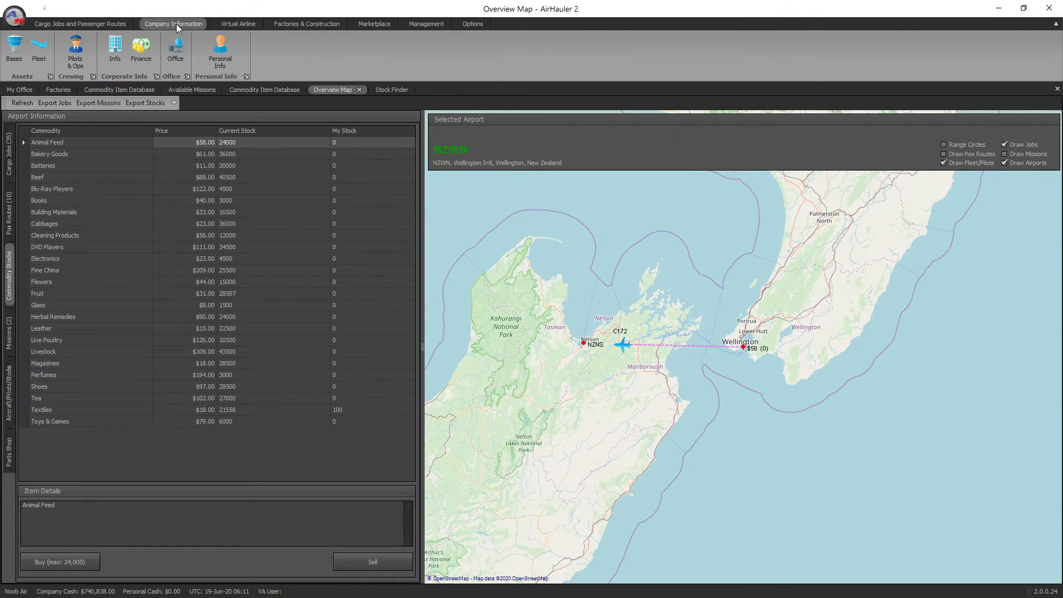
{"action": "left_click", "coordinate": [10, 56]}
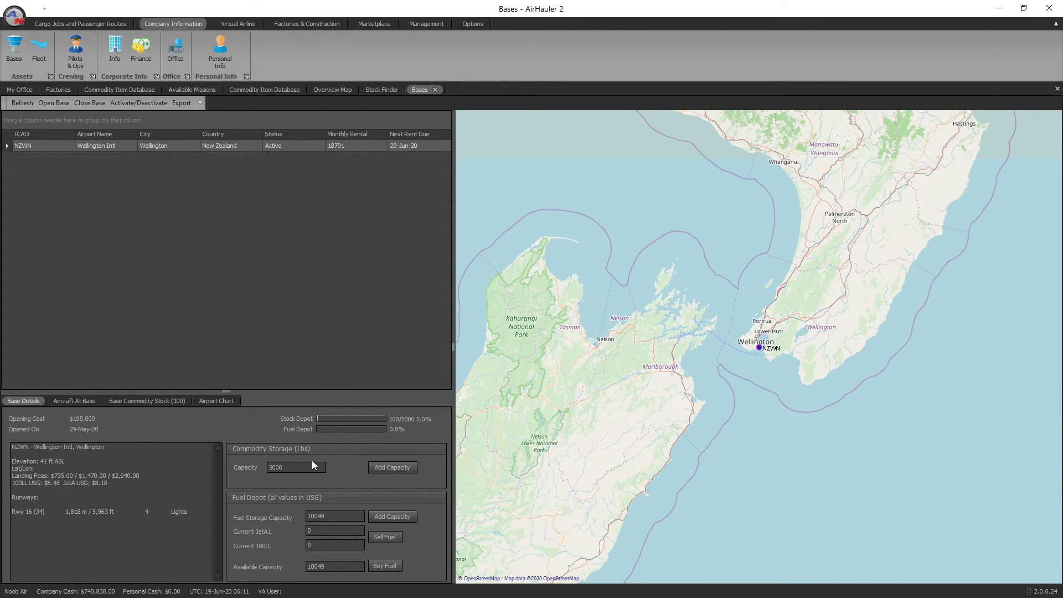
{"action": "left_click", "coordinate": [270, 467]}
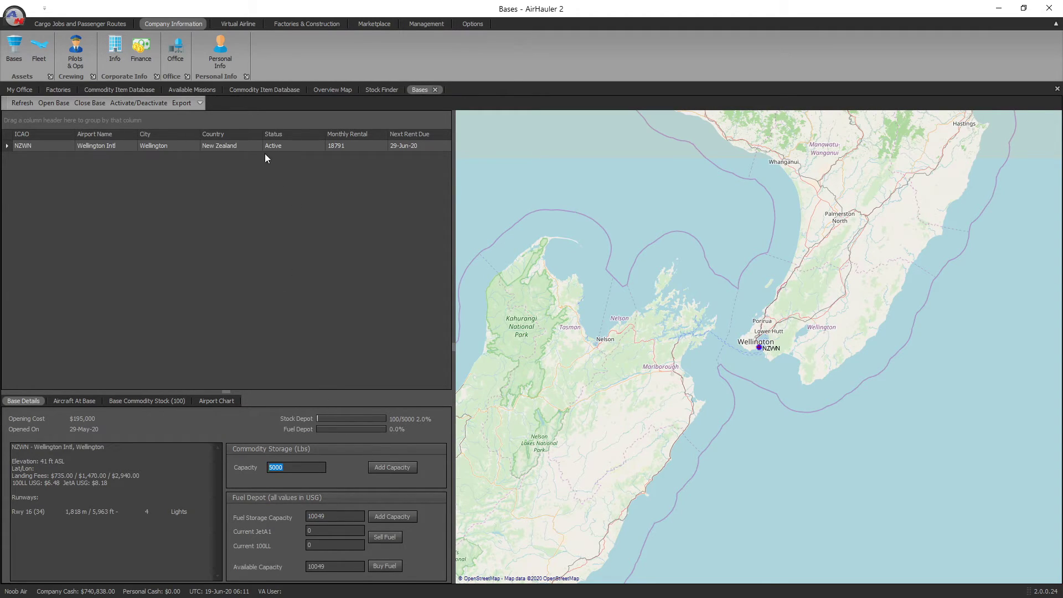
Transfer all the Textiles from the NZWN base storage to the Wellington factory
{"action": "left_click", "coordinate": [60, 89]}
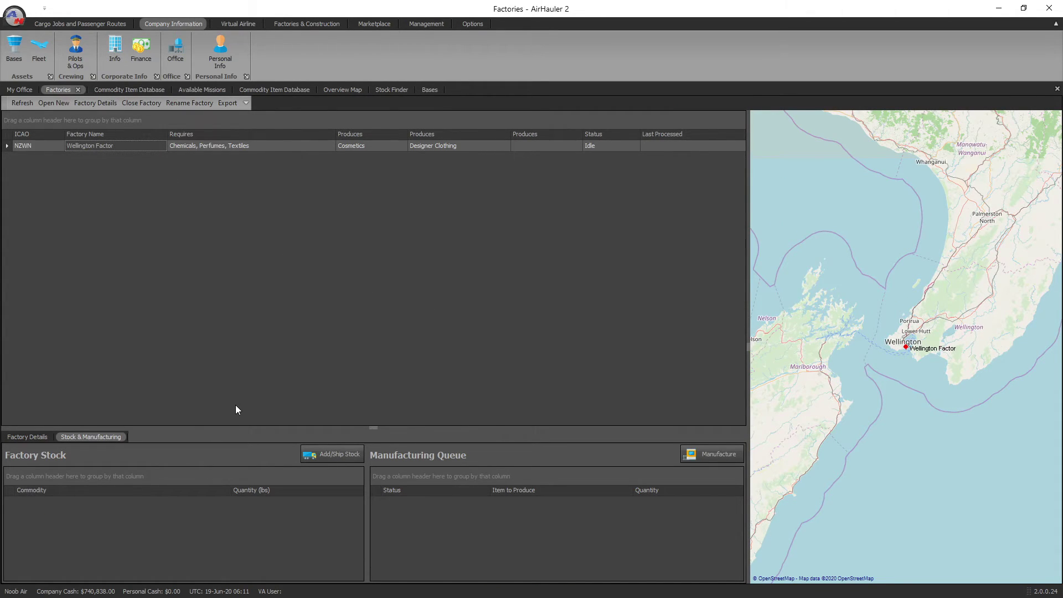
{"action": "left_click", "coordinate": [351, 458]}
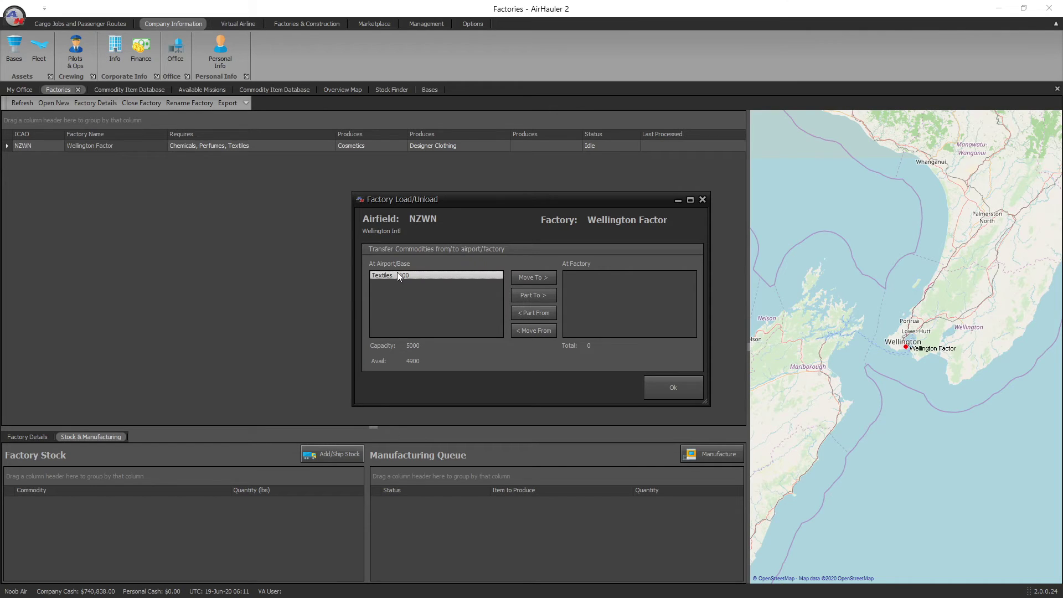
{"action": "left_click", "coordinate": [540, 279]}
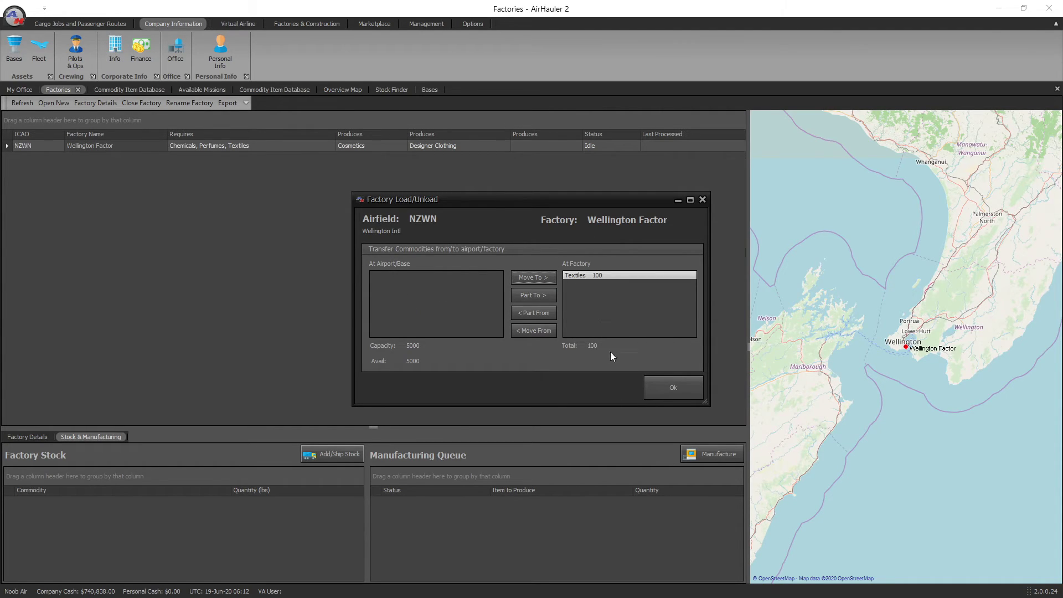
{"action": "left_click", "coordinate": [672, 387]}
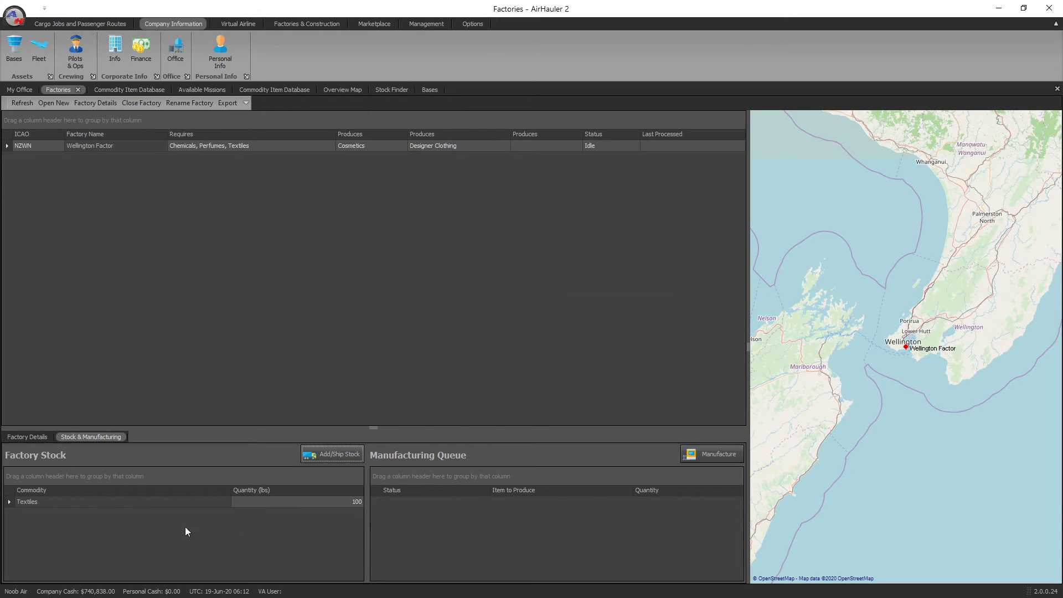